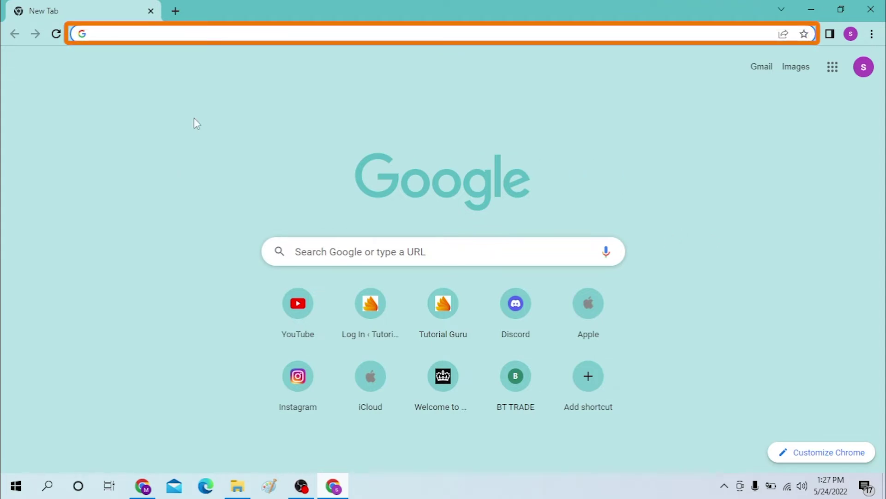
# Load coinbase.com in Chrome and go to its Sign in page
pyautogui.click(231, 32)
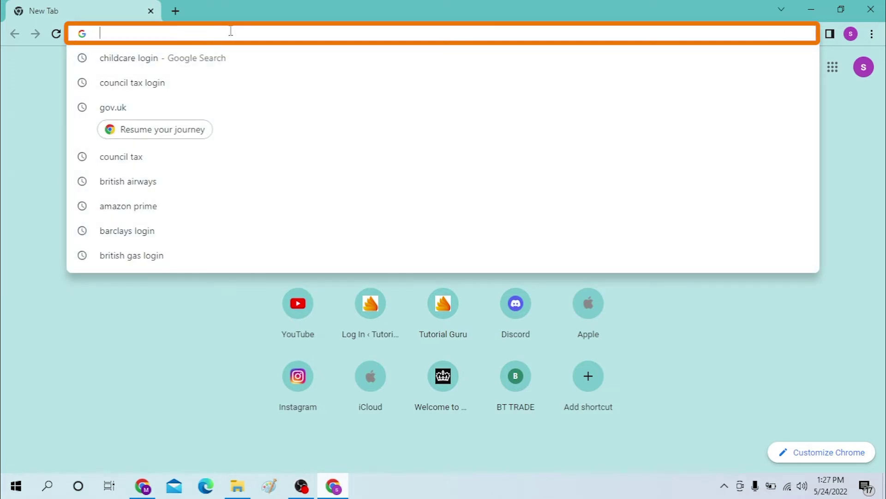
pyautogui.write('coinbase.com')
pyautogui.press('Return')
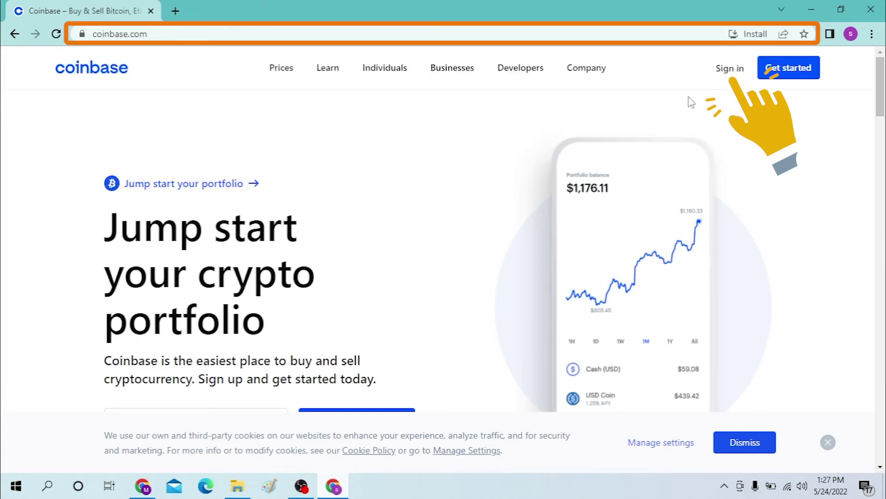
pyautogui.click(732, 72)
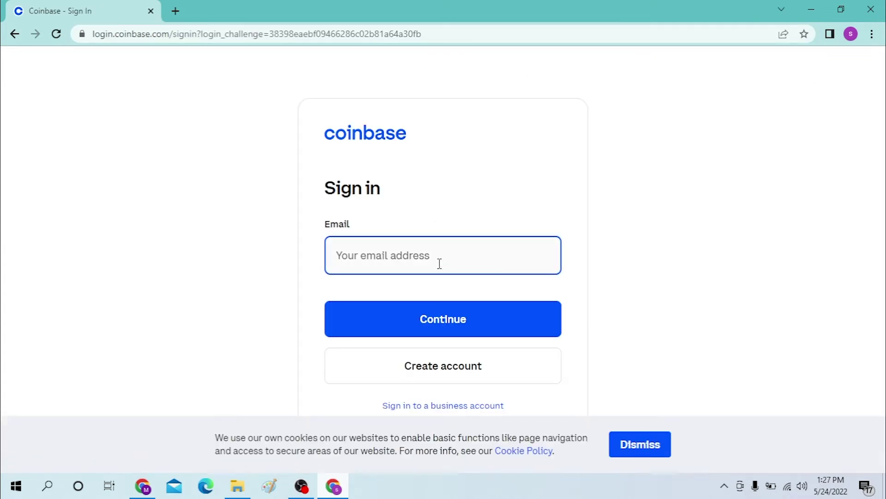
# Focus the empty Email field and dismiss the saved-email autofill suggestion
pyautogui.click(425, 254)
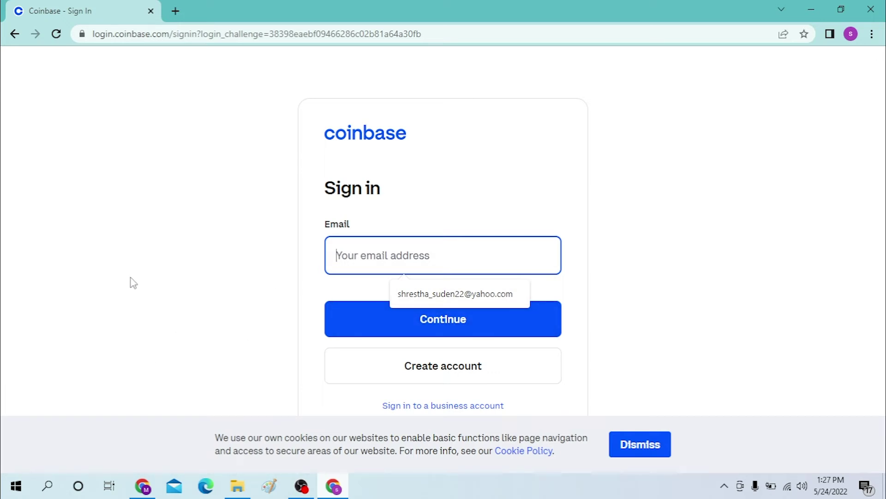
pyautogui.click(142, 270)
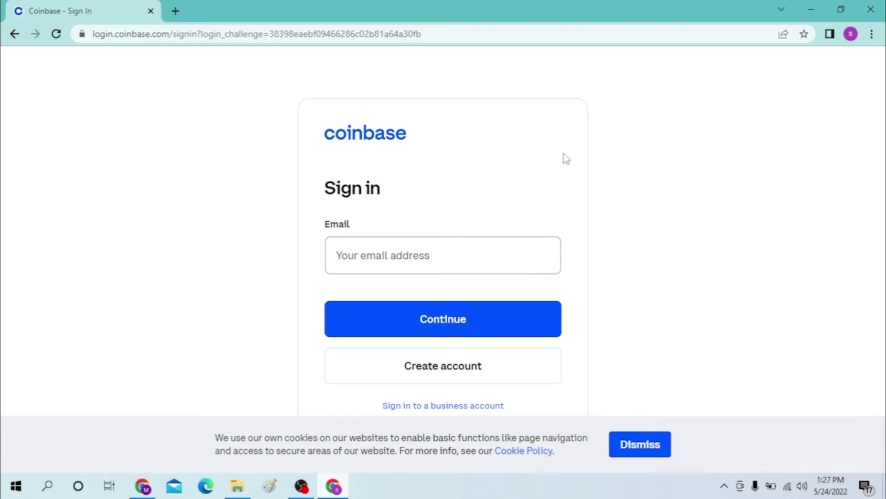